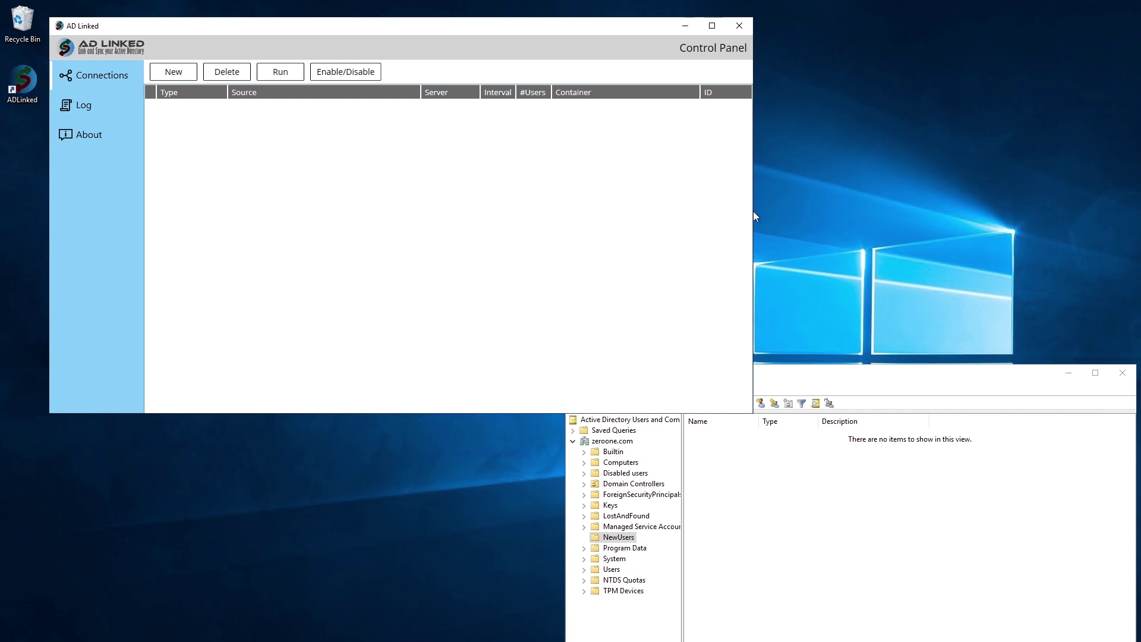
# Select the NewUsers container in Active Directory Users and Computers
pyautogui.click(780, 376)
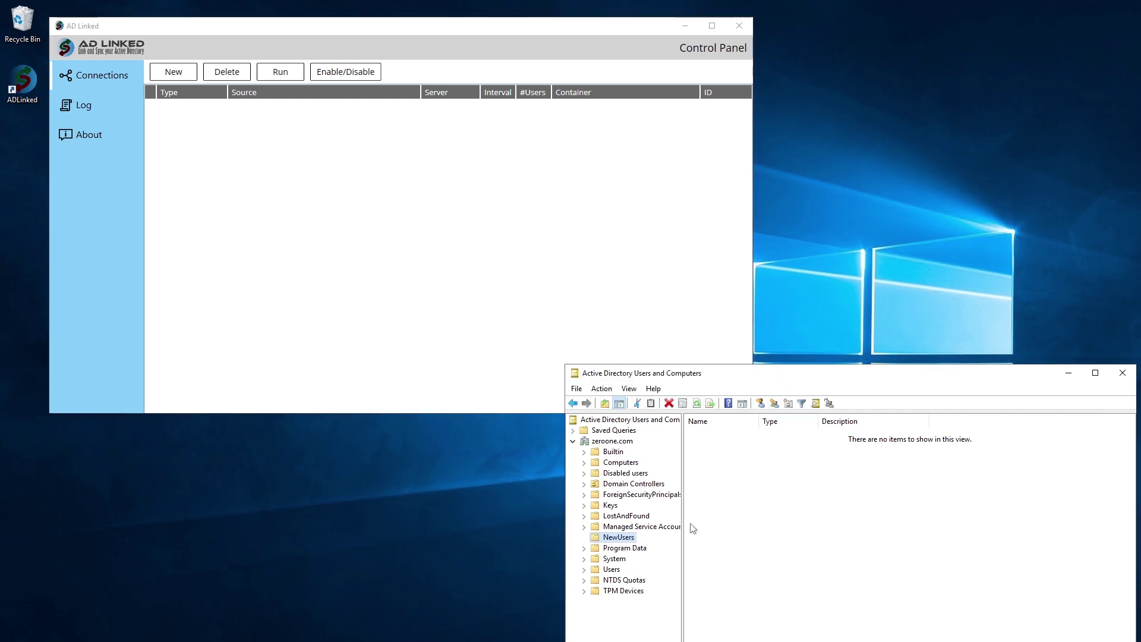
pyautogui.click(635, 538)
pyautogui.click(654, 543)
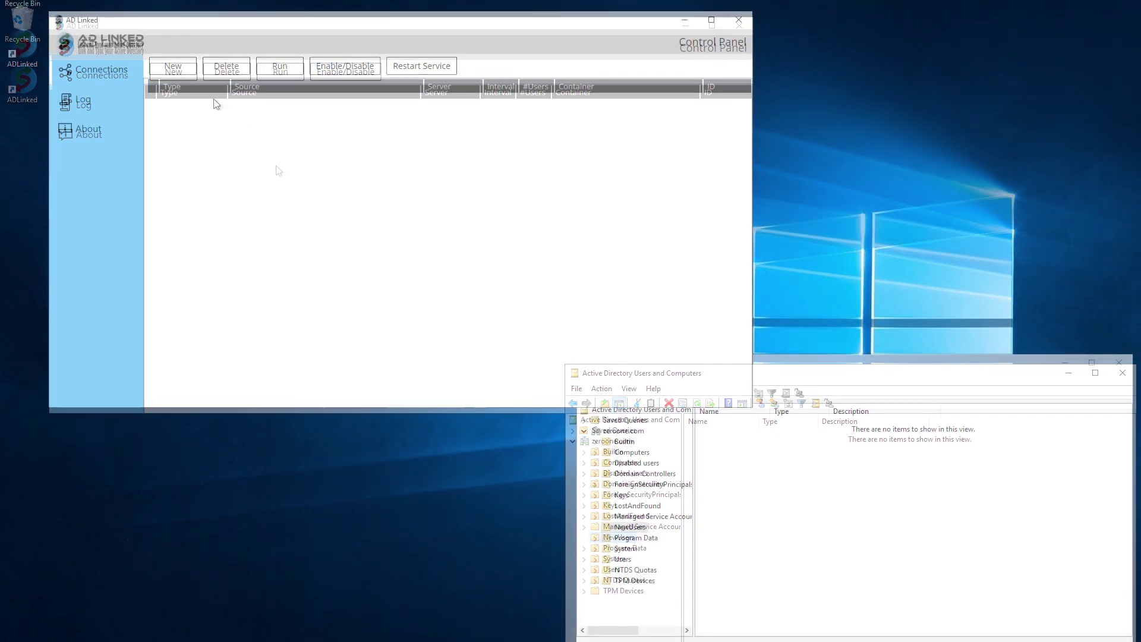
# Start a new sync connection with ExponentHR as source, entering the client number and pasted auth token
pyautogui.click(190, 74)
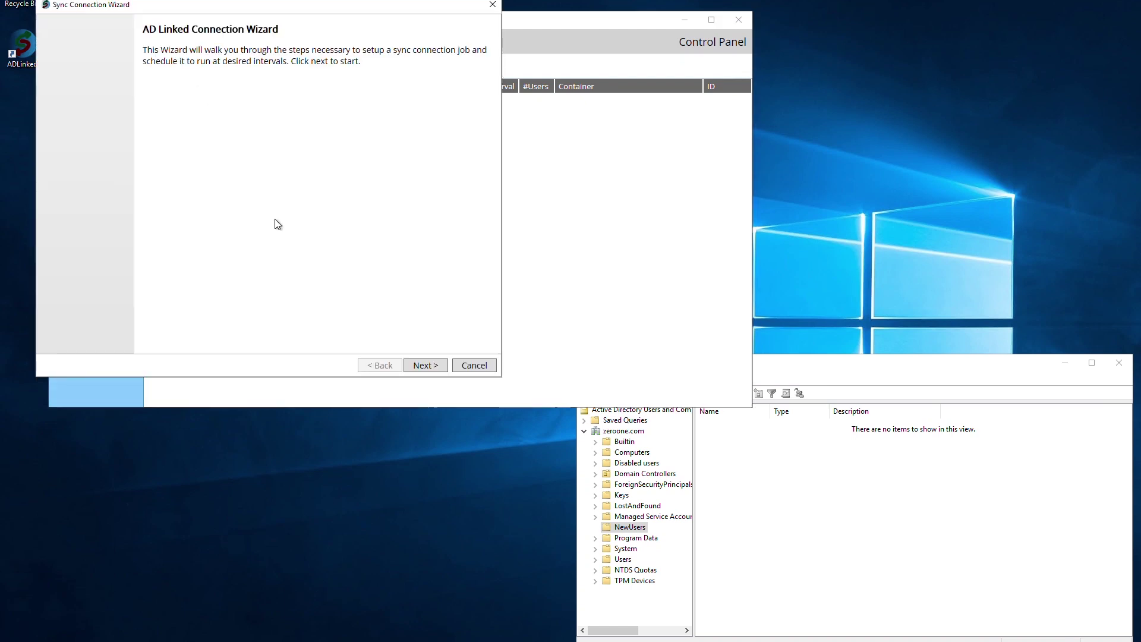
pyautogui.click(426, 365)
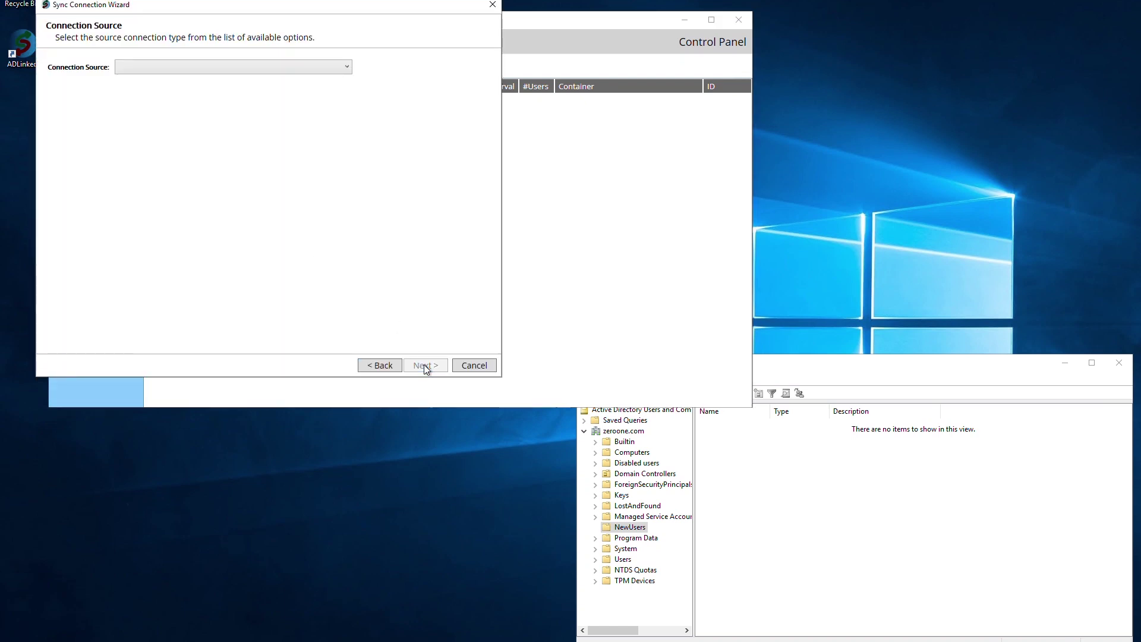
pyautogui.click(302, 70)
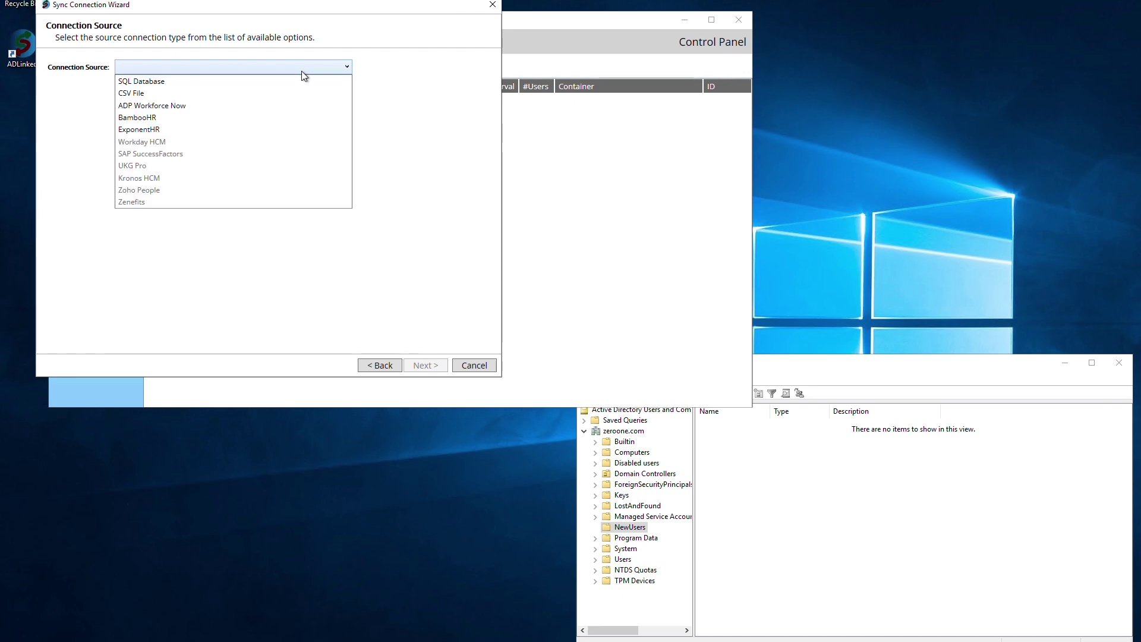
pyautogui.click(220, 130)
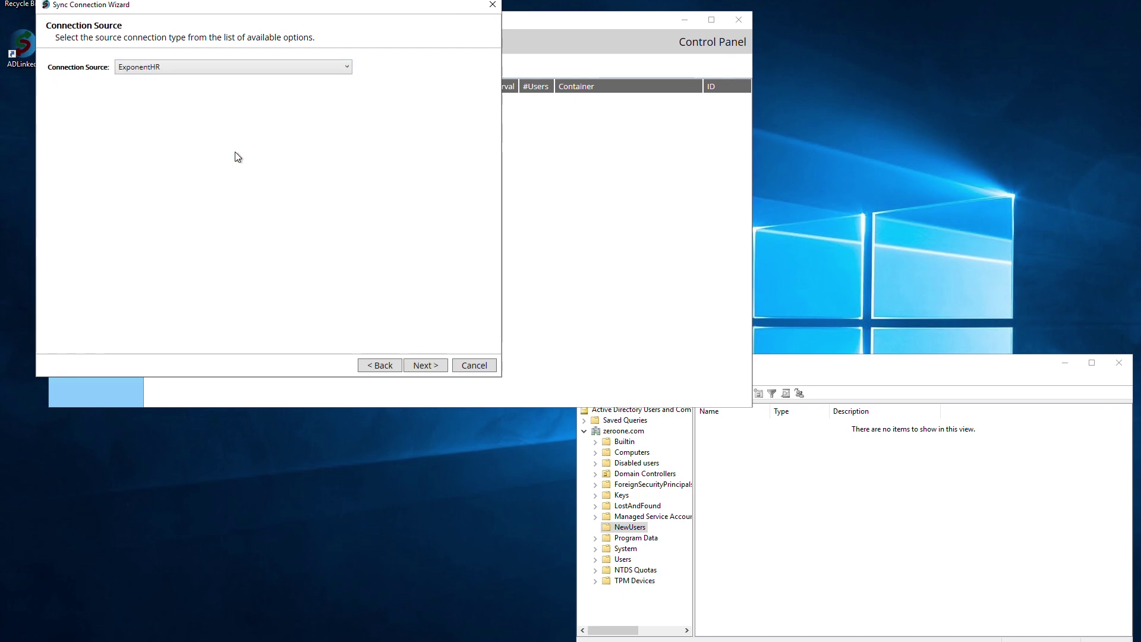
pyautogui.click(425, 365)
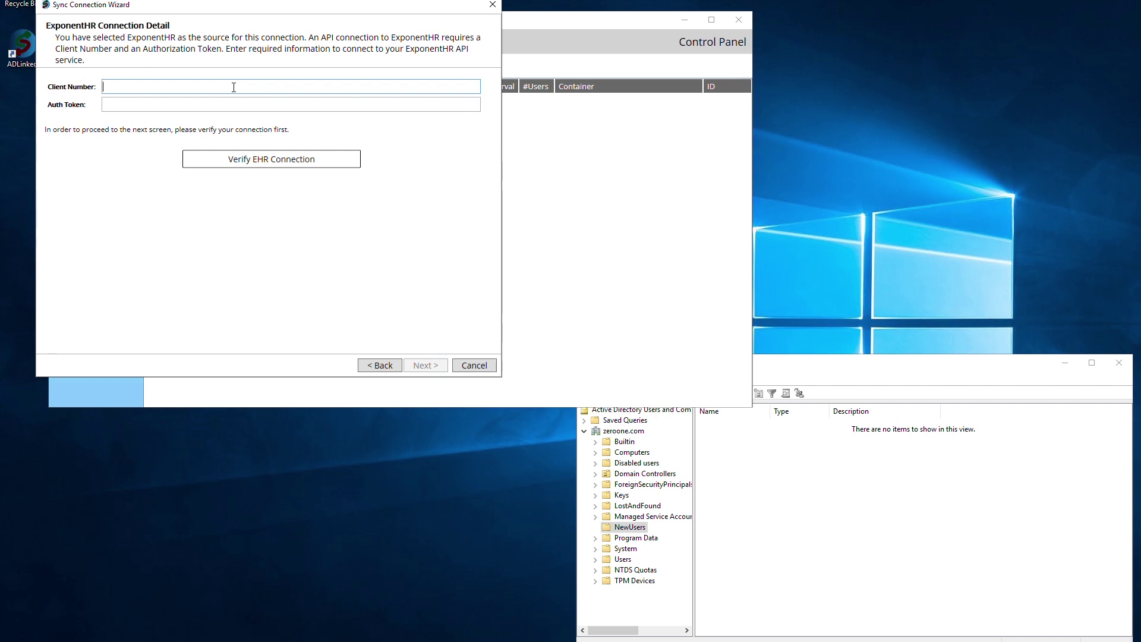
pyautogui.write('12345')
pyautogui.click(257, 108)
pyautogui.hotkey('ctrl', 'v')
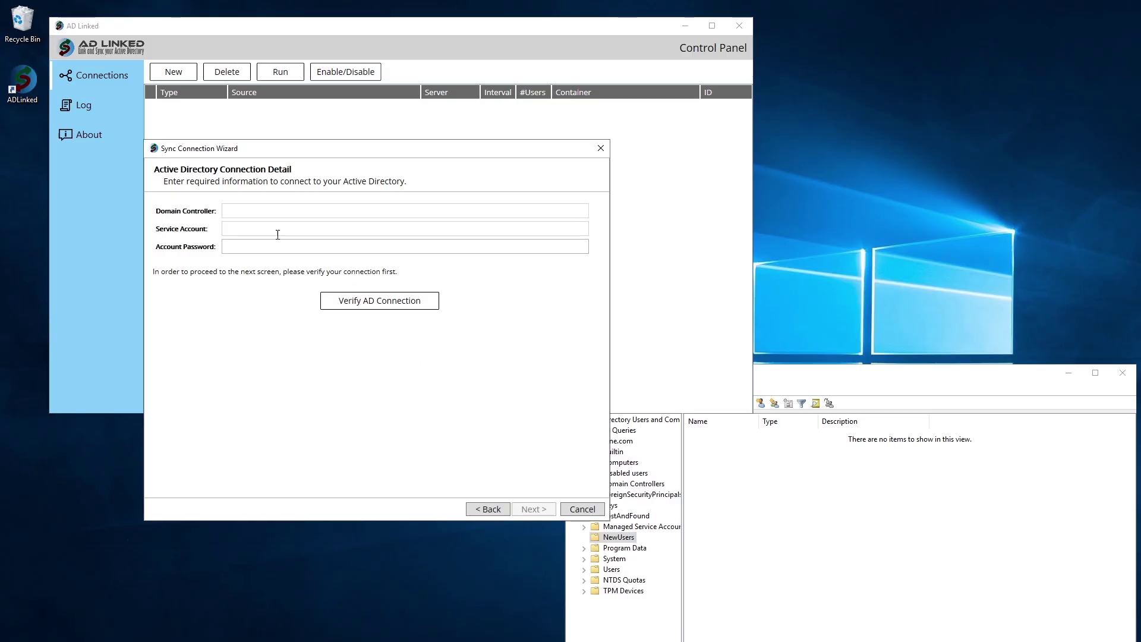
# Verify the AD connection to domain controller devvm01 with the domain administrator account and its password
pyautogui.click(251, 215)
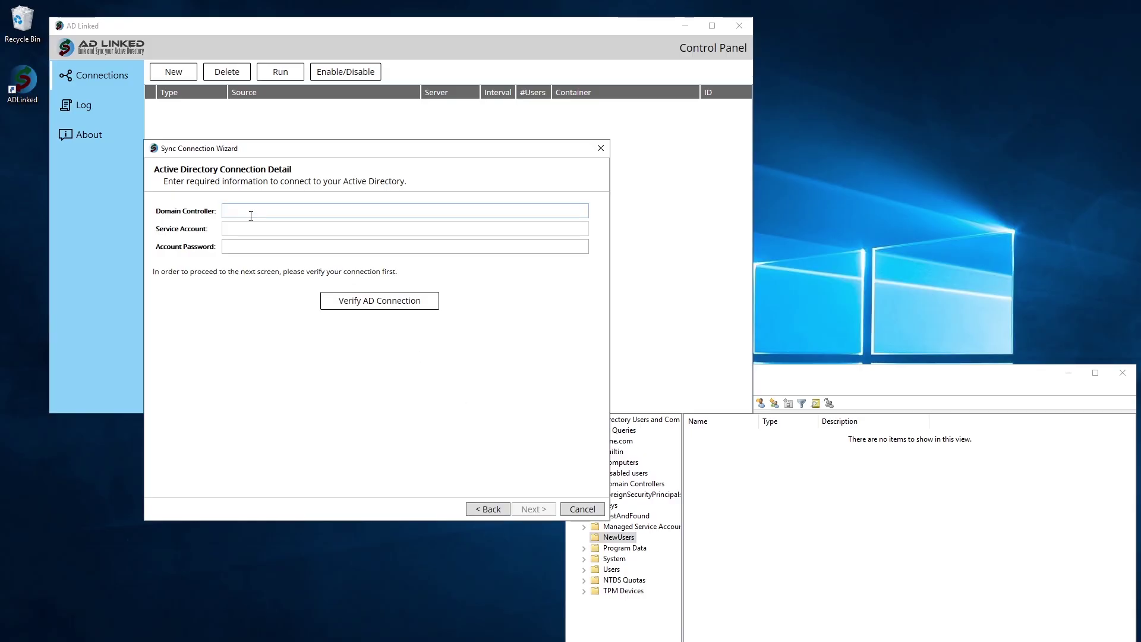
pyautogui.write('devvm01')
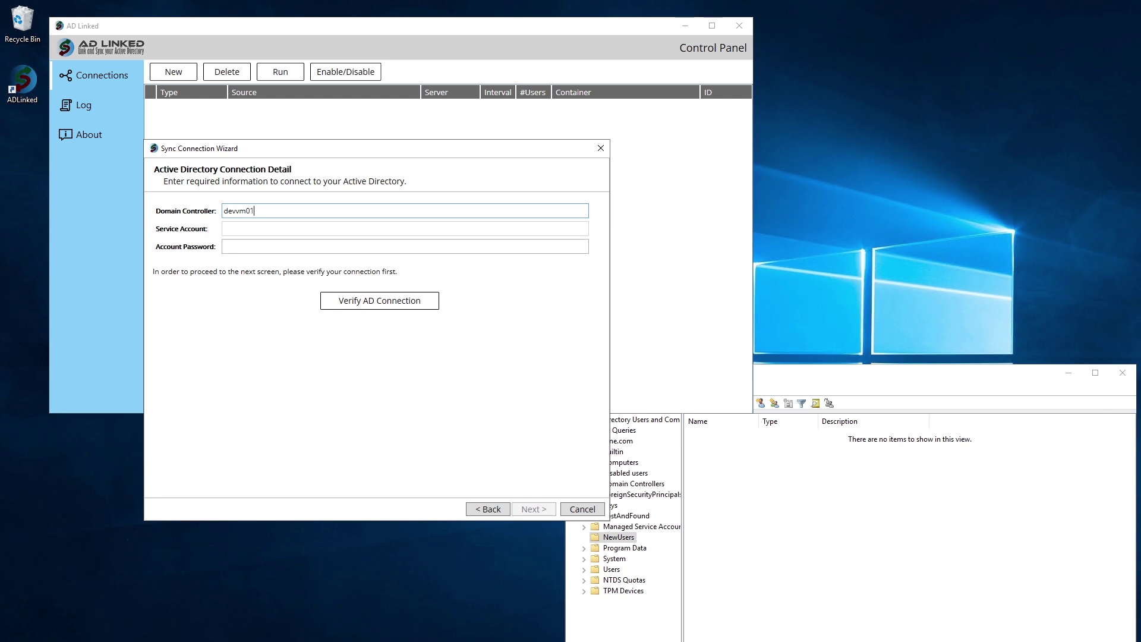
pyautogui.press('Tab')
pyautogui.write('zeroone')
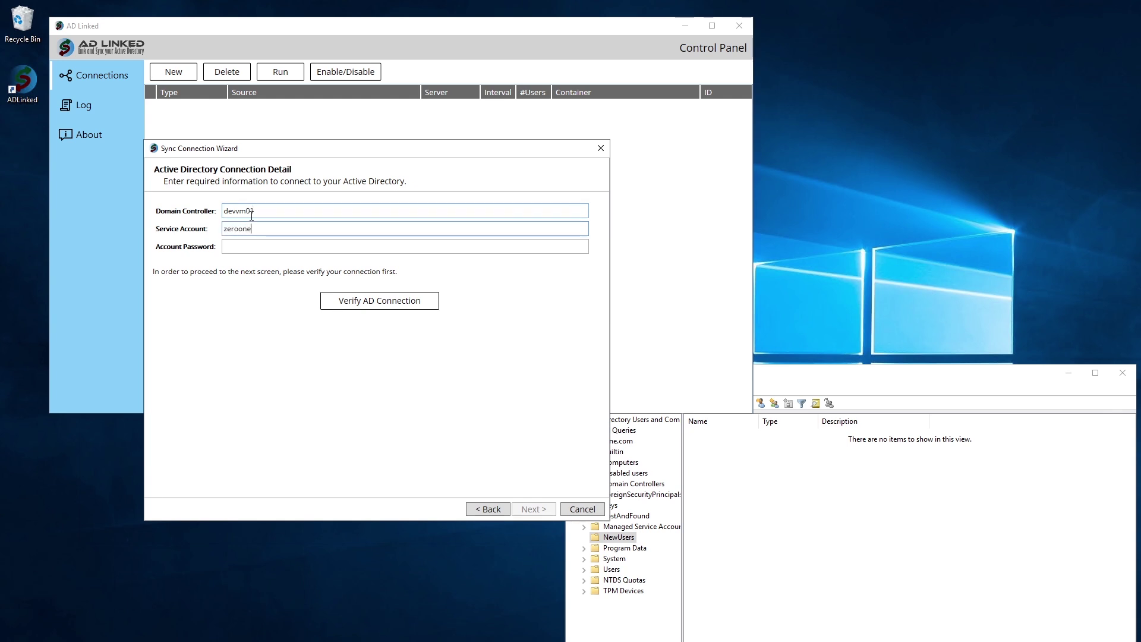
pyautogui.write('\\administrator')
pyautogui.press('Tab')
pyautogui.write('••••••••••')
pyautogui.click(375, 305)
# Map FirstName to First Name (givenName) and LastName to Last Name (sn)
pyautogui.click(522, 508)
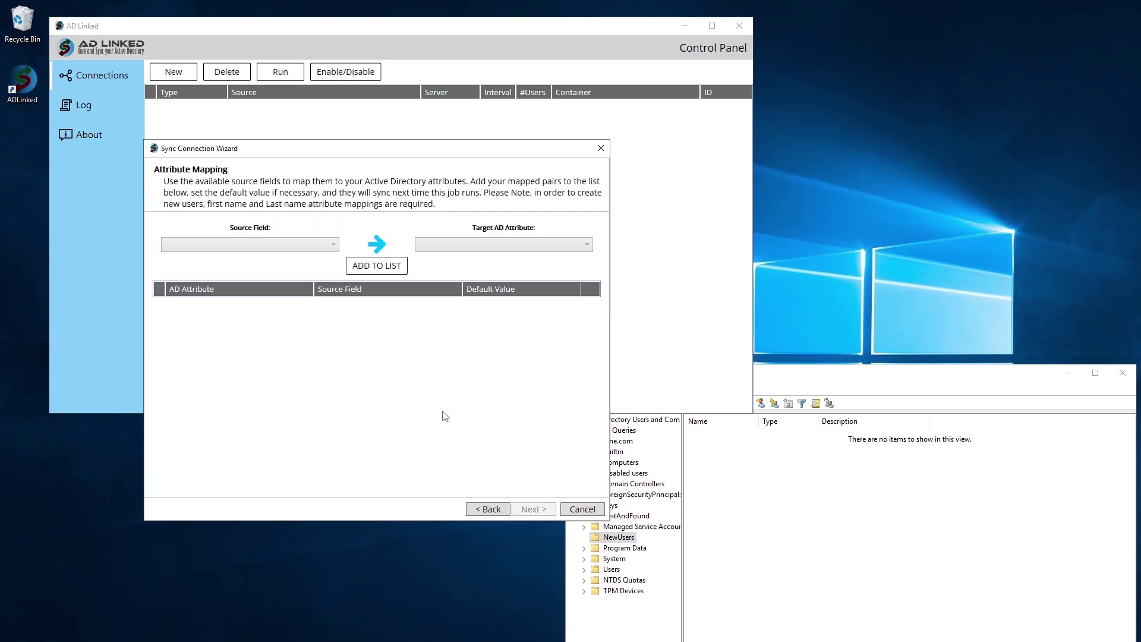
pyautogui.click(320, 252)
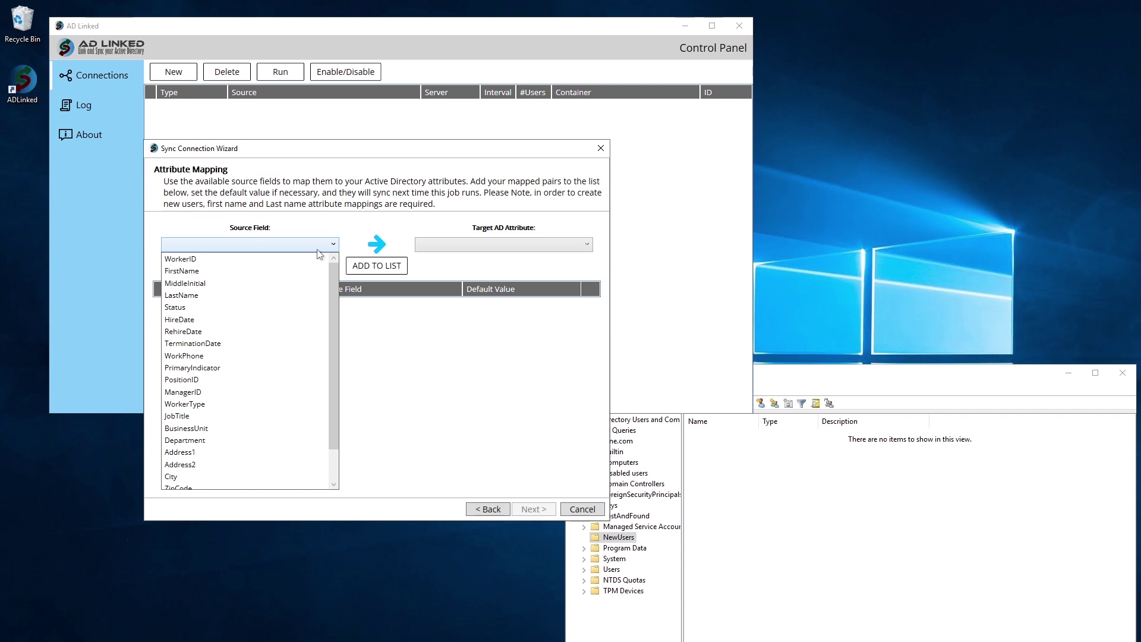
pyautogui.click(279, 270)
pyautogui.click(428, 245)
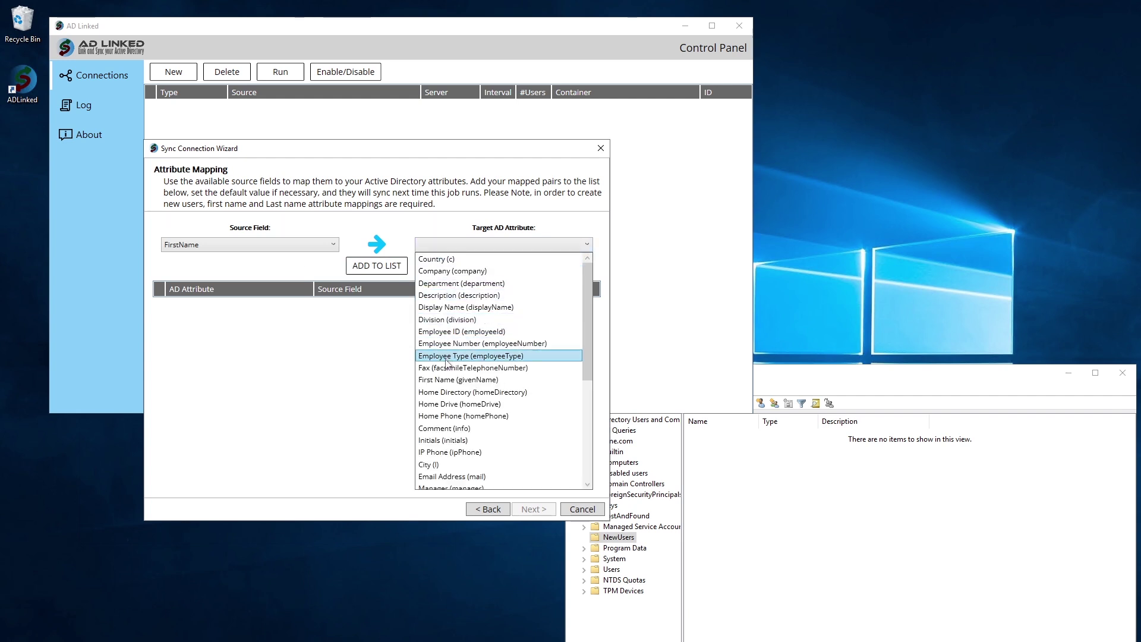
pyautogui.click(457, 380)
pyautogui.click(392, 268)
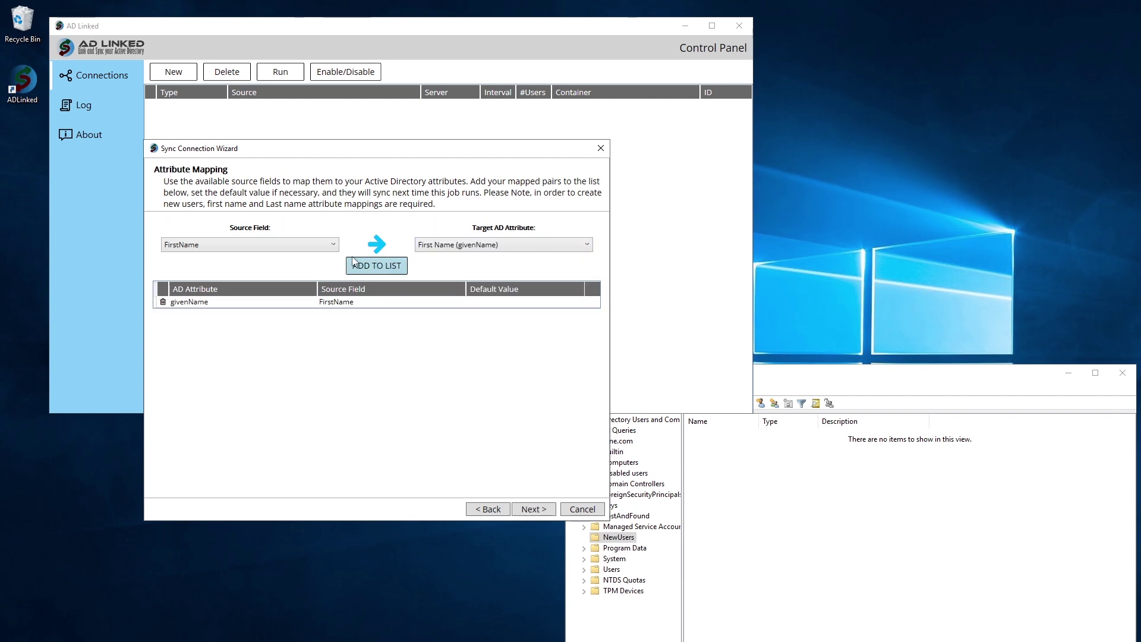
pyautogui.click(333, 246)
pyautogui.click(296, 284)
pyautogui.click(454, 248)
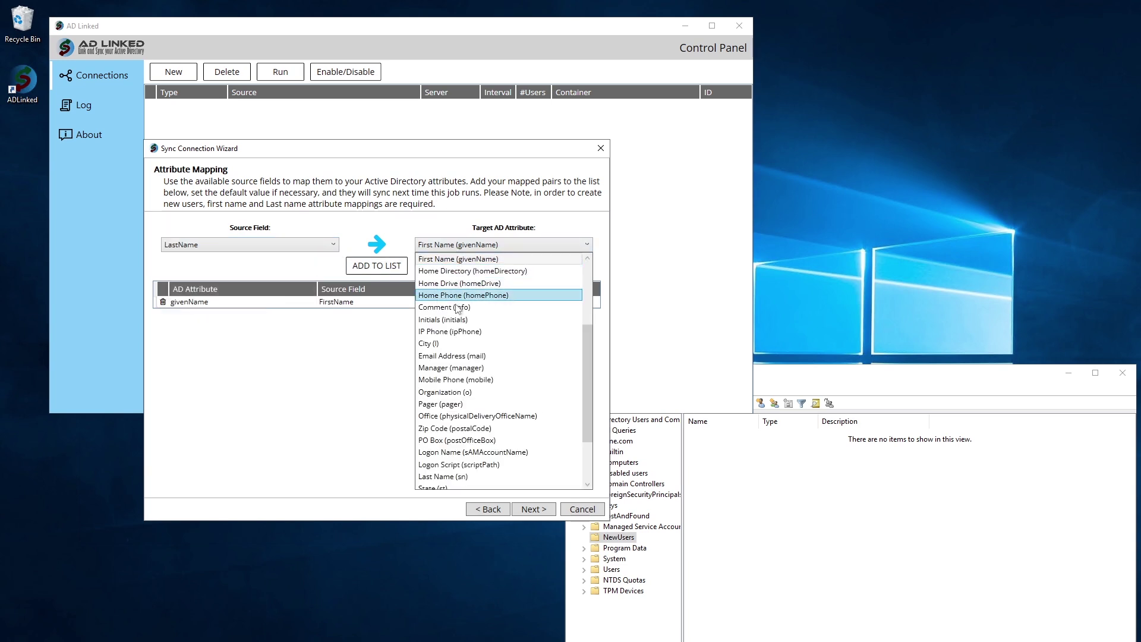
pyautogui.click(454, 475)
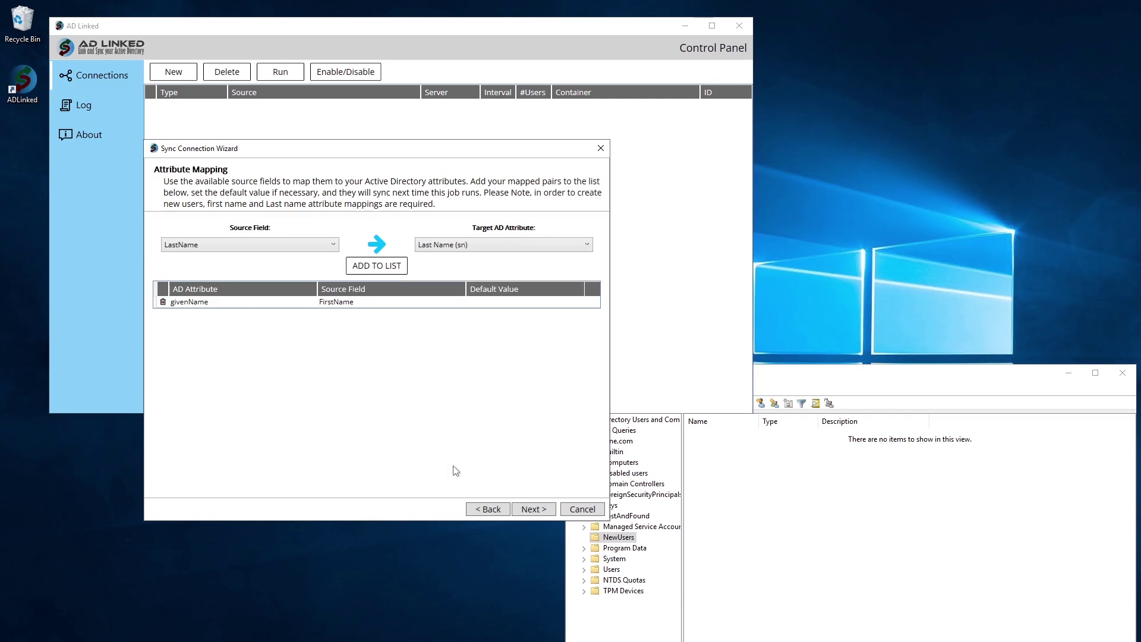
pyautogui.click(392, 268)
# Give telephoneNumber a default phone number and proceed to new-user creation options
pyautogui.click(313, 247)
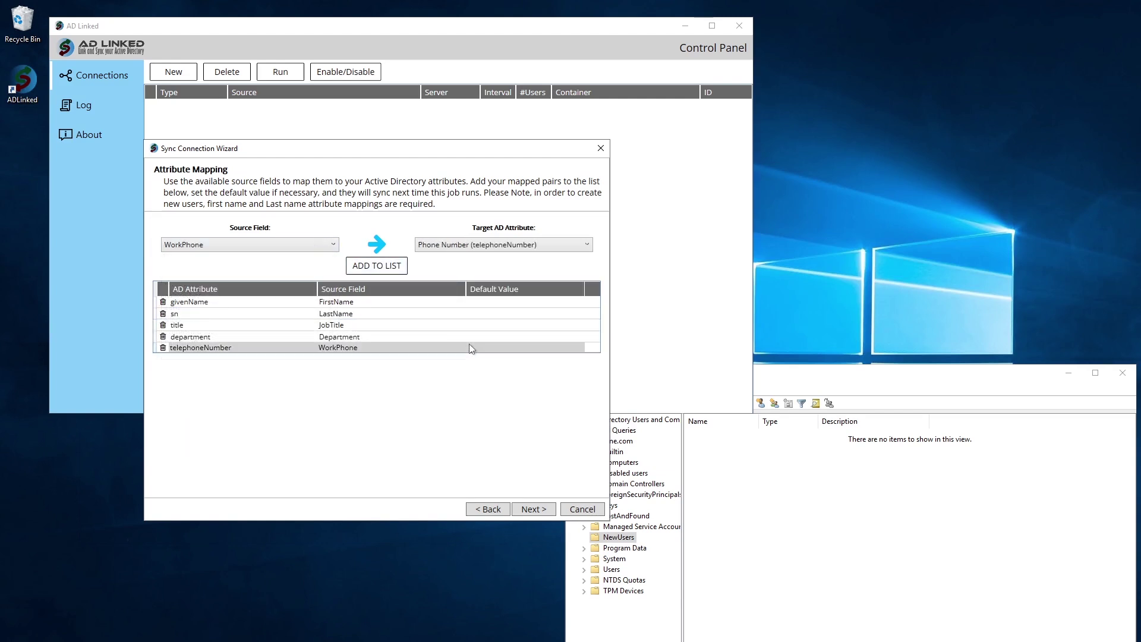
pyautogui.click(480, 346)
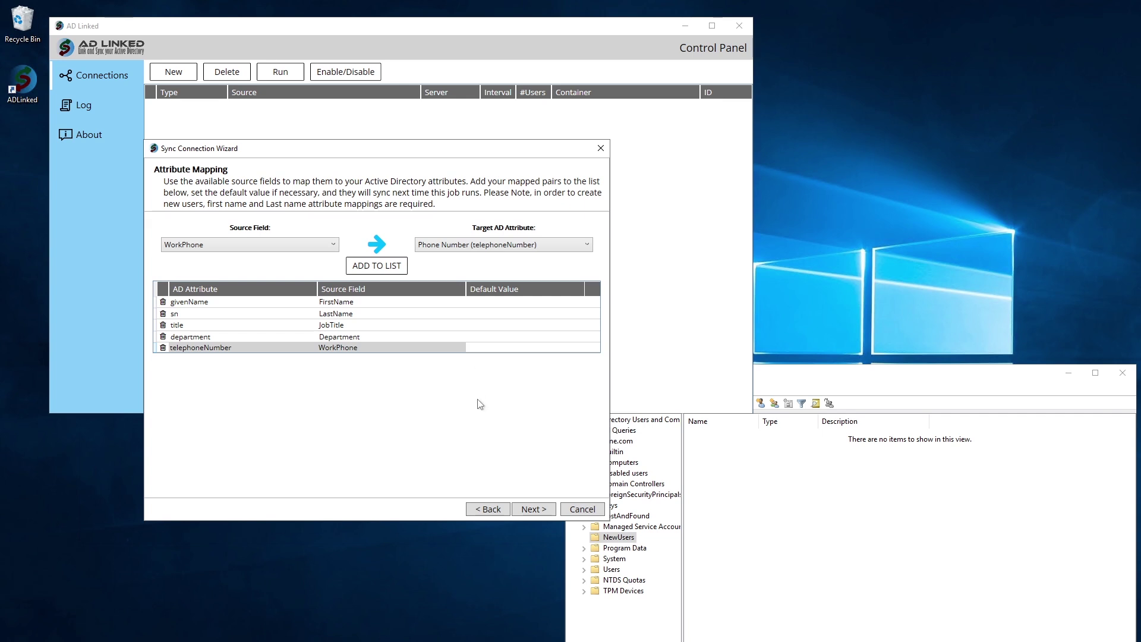
pyautogui.write('5559998877')
pyautogui.press('Return')
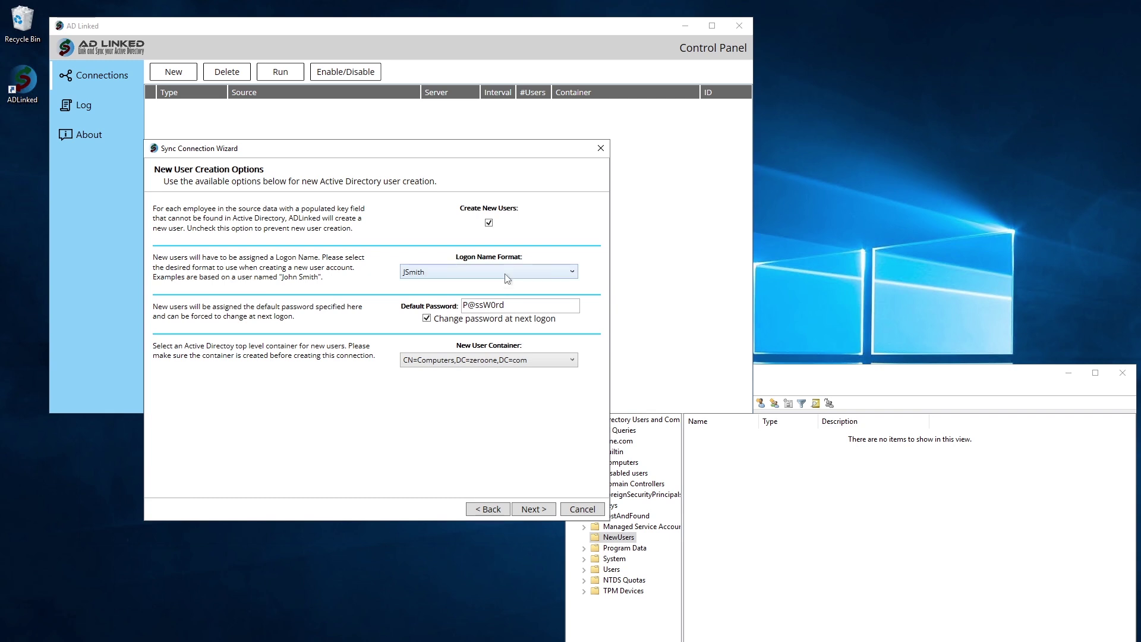
# Keep the JSmith logon format and create new users in CN=NewUsers,DC=zeroone,DC=com
pyautogui.click(506, 274)
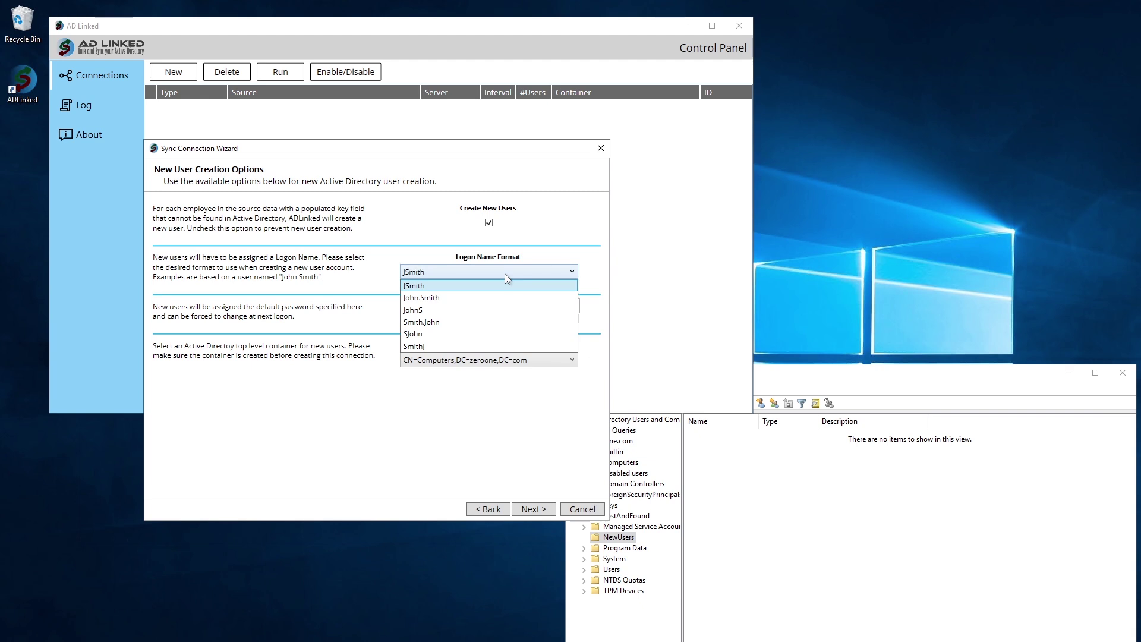
pyautogui.click(505, 273)
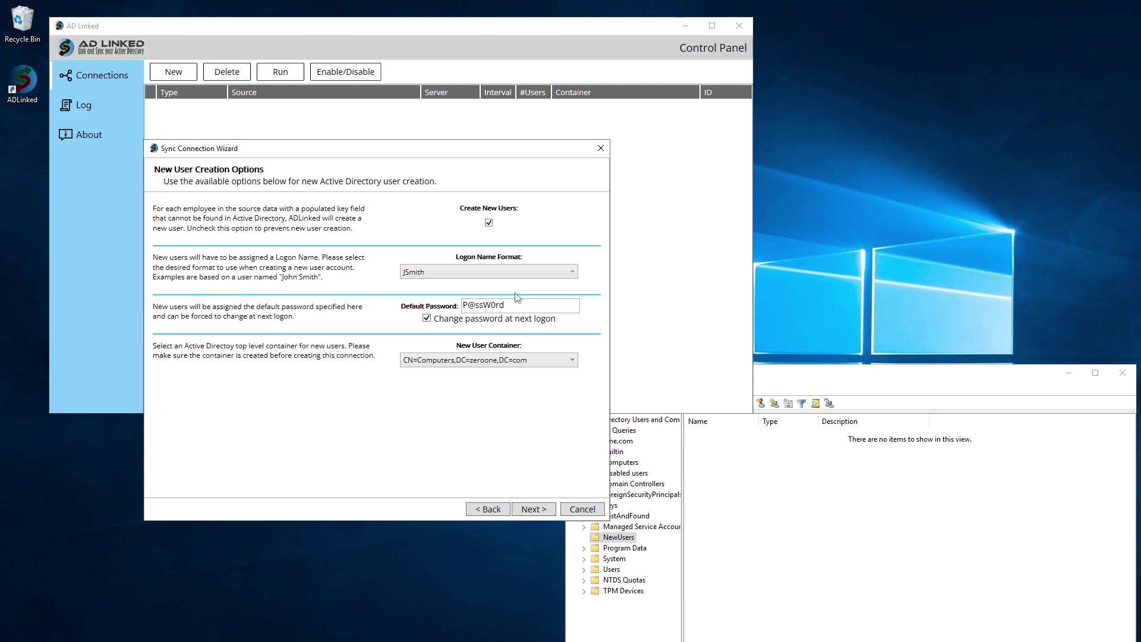
pyautogui.click(517, 301)
pyautogui.click(508, 360)
pyautogui.click(514, 447)
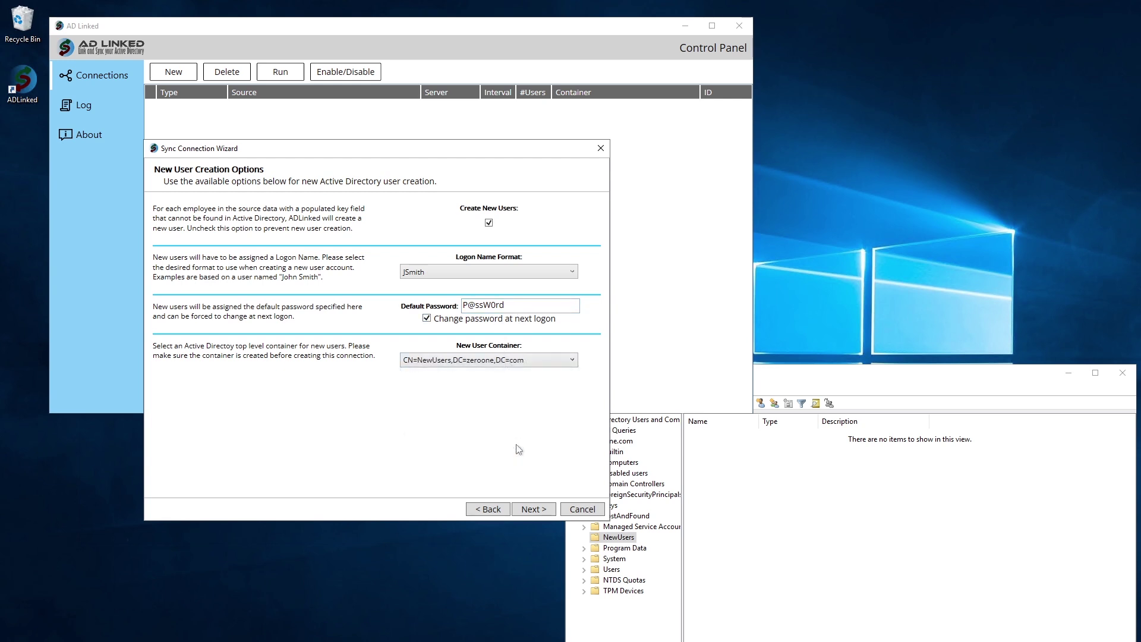
pyautogui.click(525, 509)
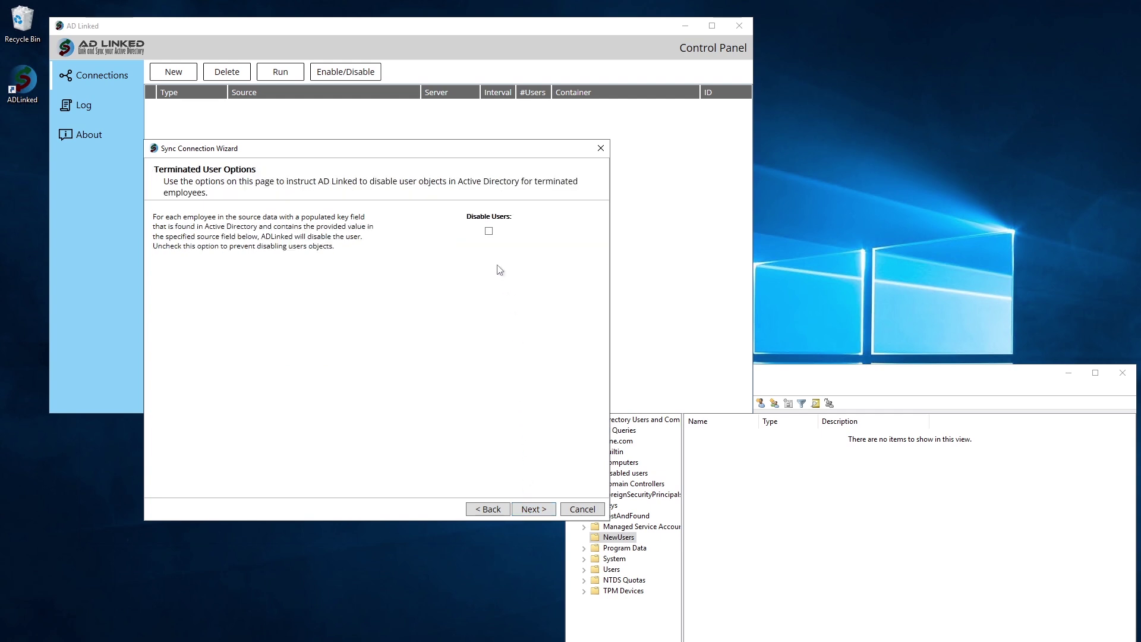
# Turn on disabling of terminated users, identifying them by the Status field
pyautogui.click(488, 231)
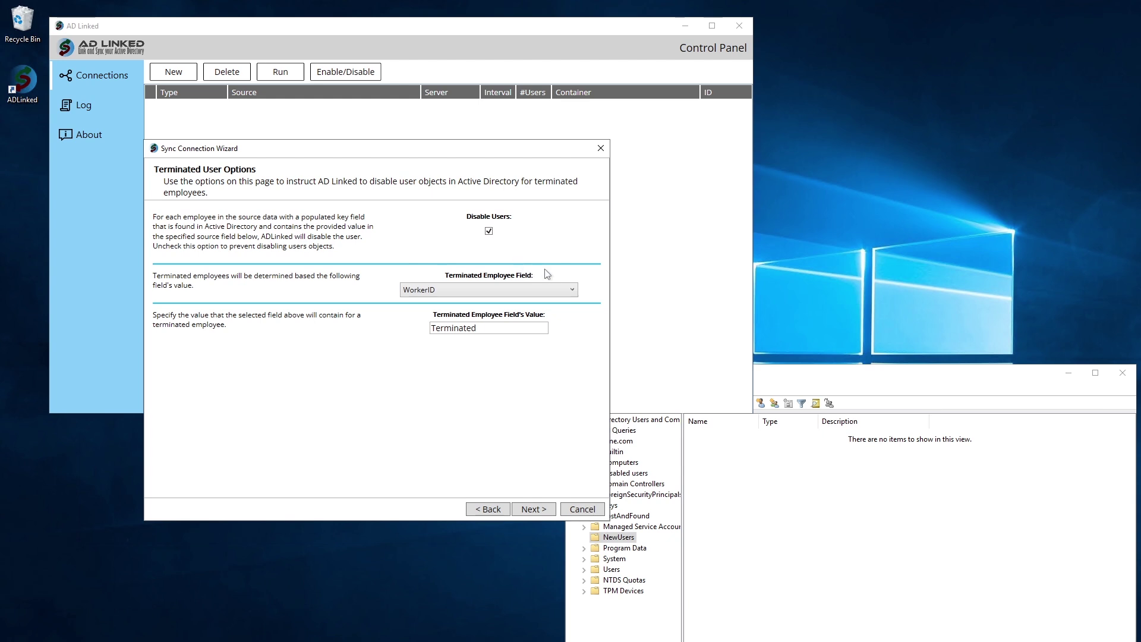
pyautogui.click(550, 289)
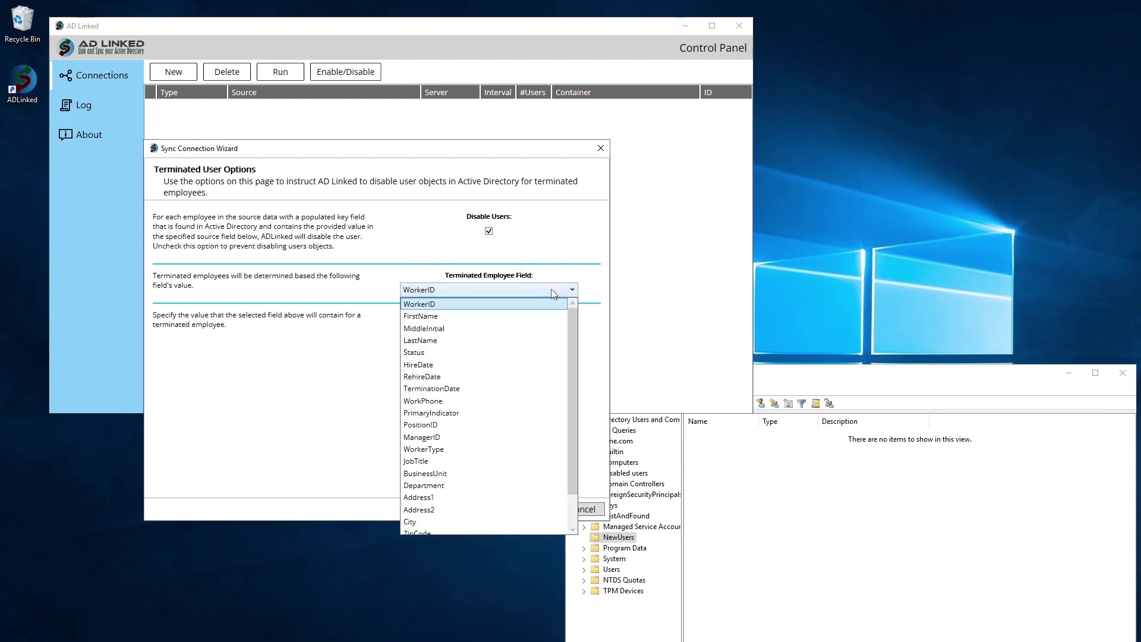
pyautogui.click(501, 355)
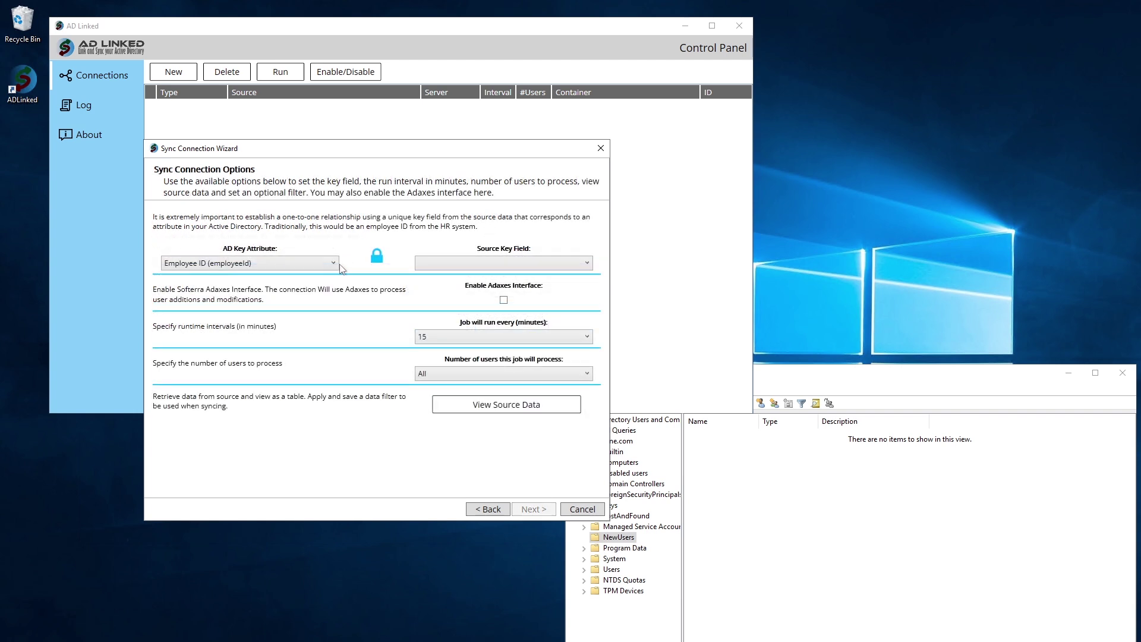
# Match users on the Employee ID attribute against the WorkerID source field
pyautogui.click(335, 264)
pyautogui.click(356, 266)
pyautogui.click(463, 263)
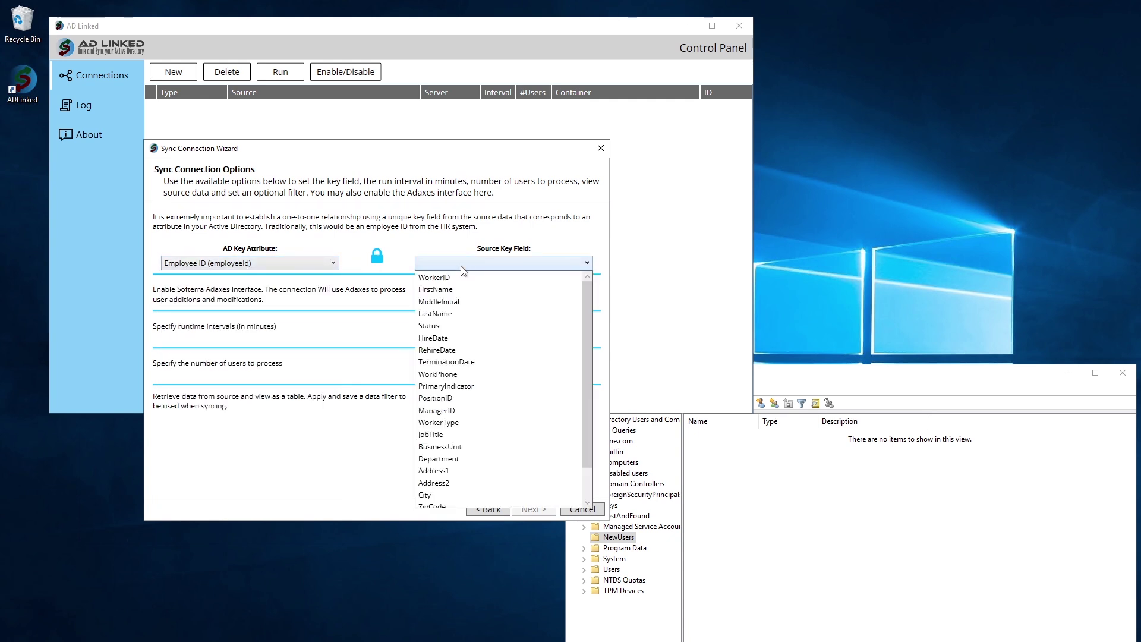
pyautogui.click(462, 278)
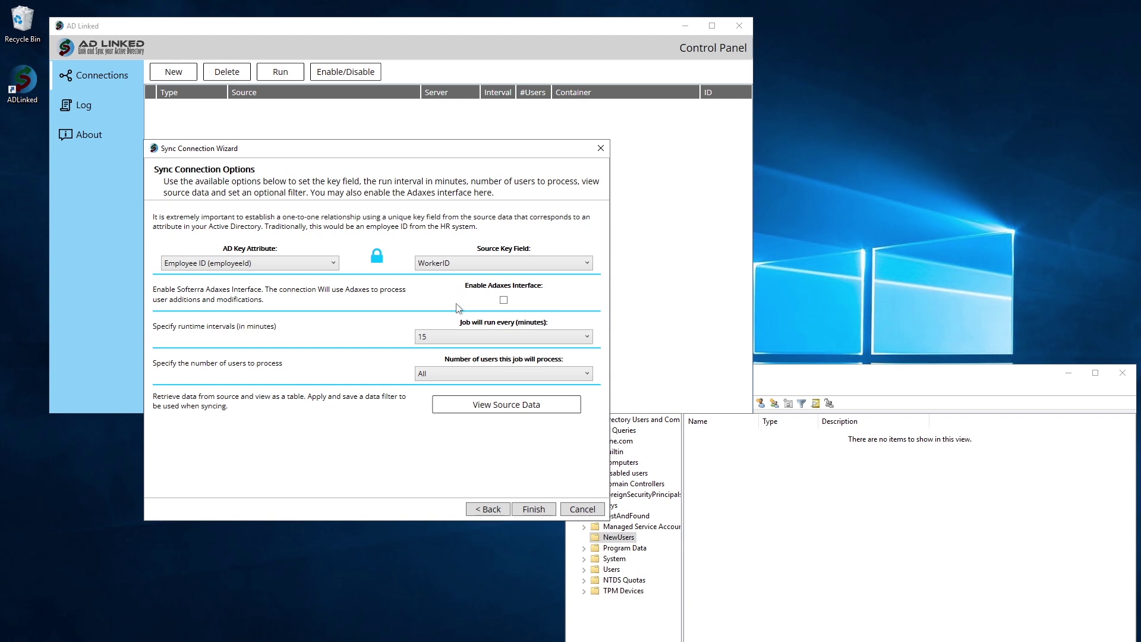
# Try the Adaxes interface's host, username and password fields, then leave it disabled
pyautogui.click(504, 300)
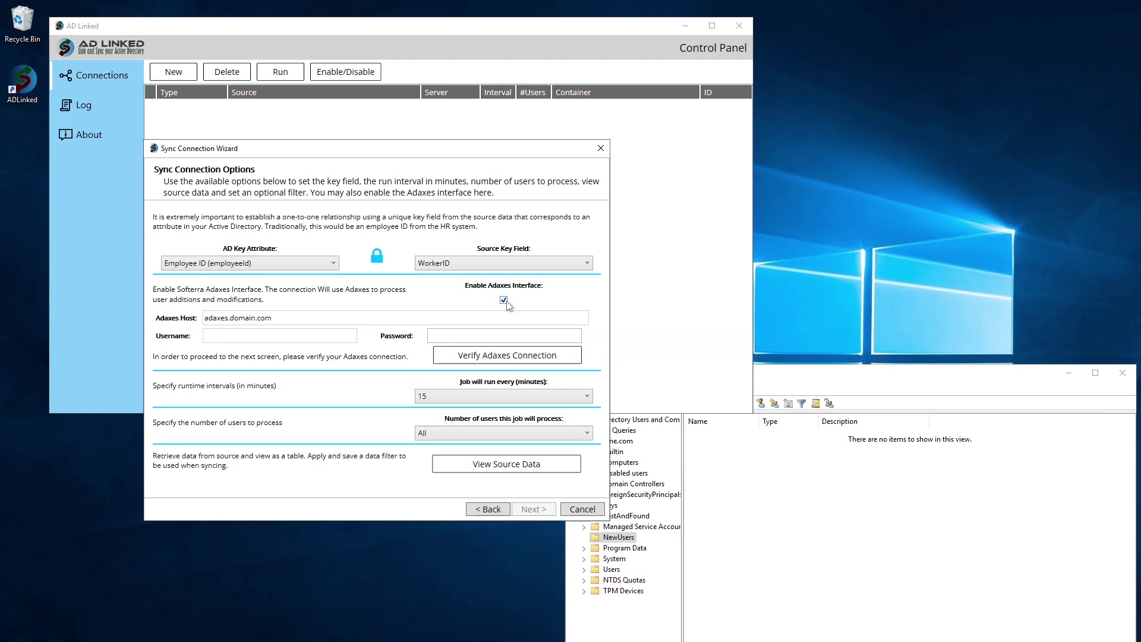
pyautogui.click(309, 320)
pyautogui.click(285, 335)
pyautogui.click(475, 335)
pyautogui.click(504, 300)
# Run the job every 30 minutes, processing 5 users per run
pyautogui.click(475, 336)
pyautogui.click(438, 365)
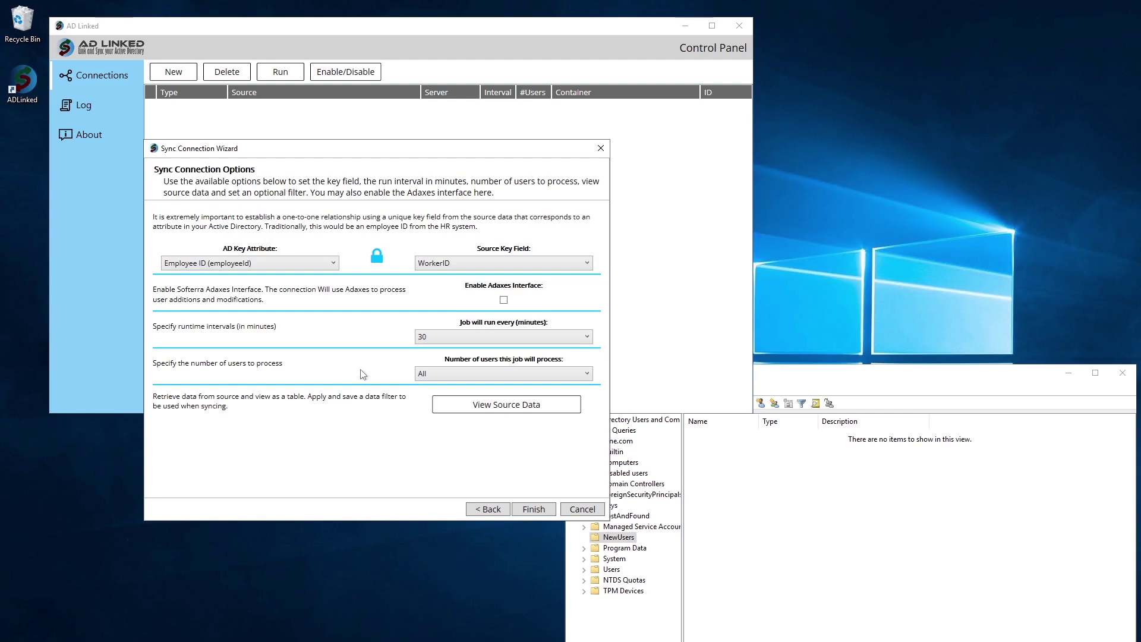
pyautogui.click(437, 374)
pyautogui.click(472, 424)
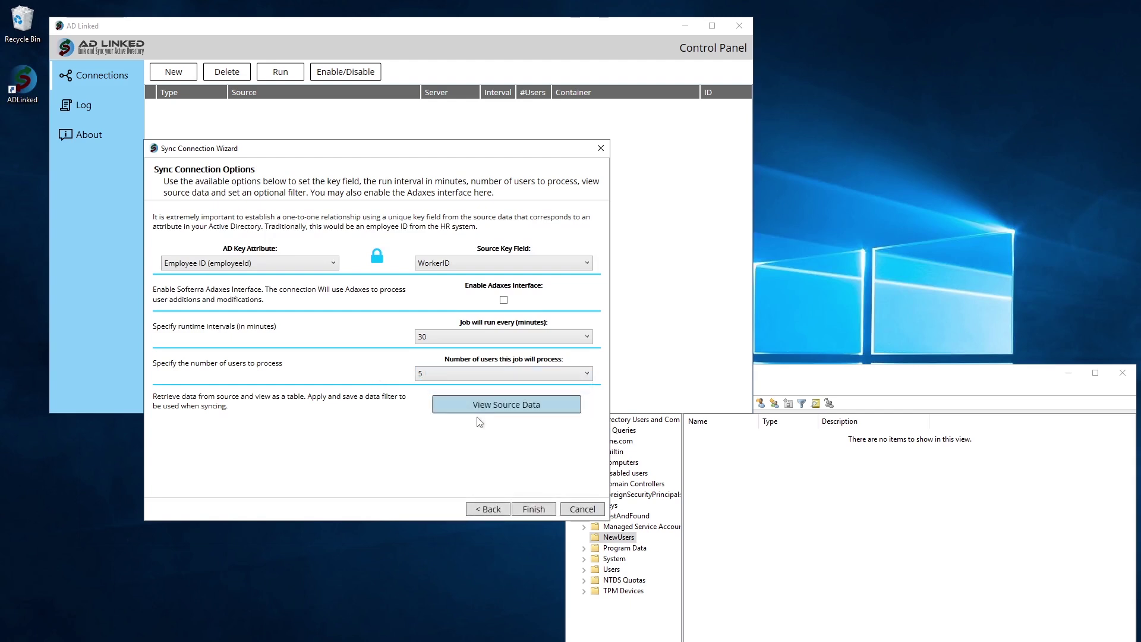
# Preview the HR source data, then save the connection without restarting the service
pyautogui.click(477, 416)
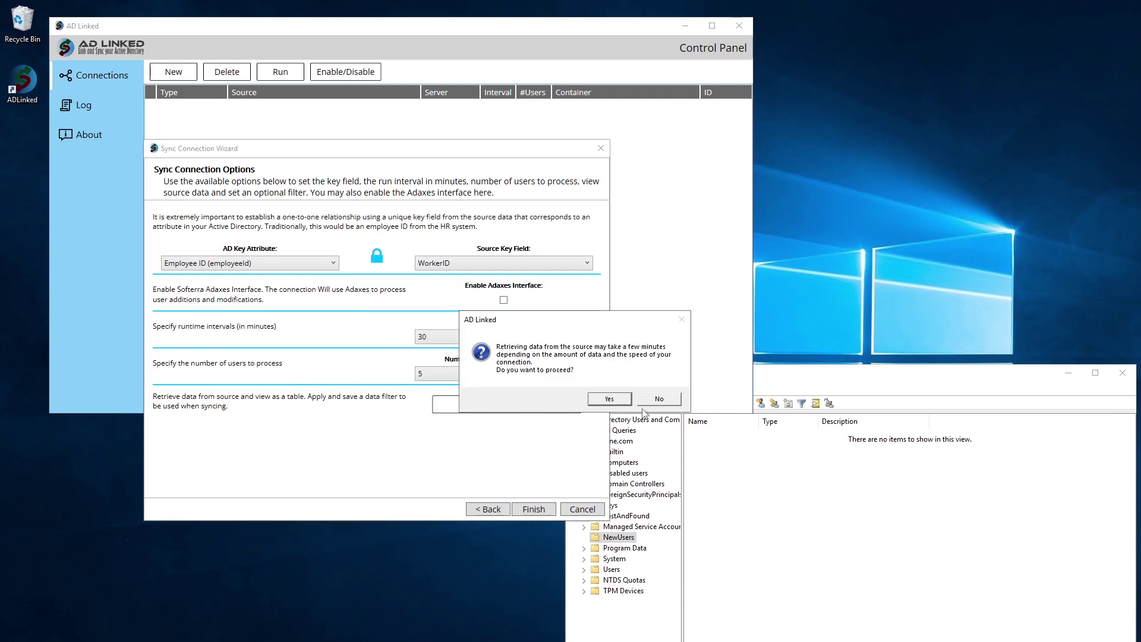
pyautogui.click(621, 401)
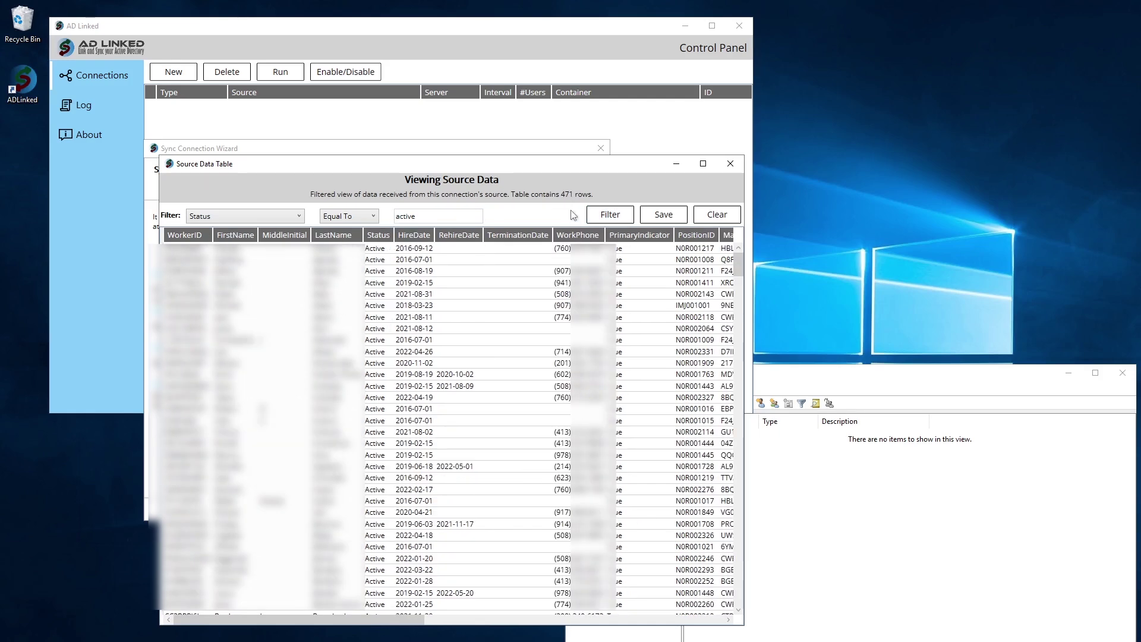
pyautogui.click(663, 214)
pyautogui.click(534, 509)
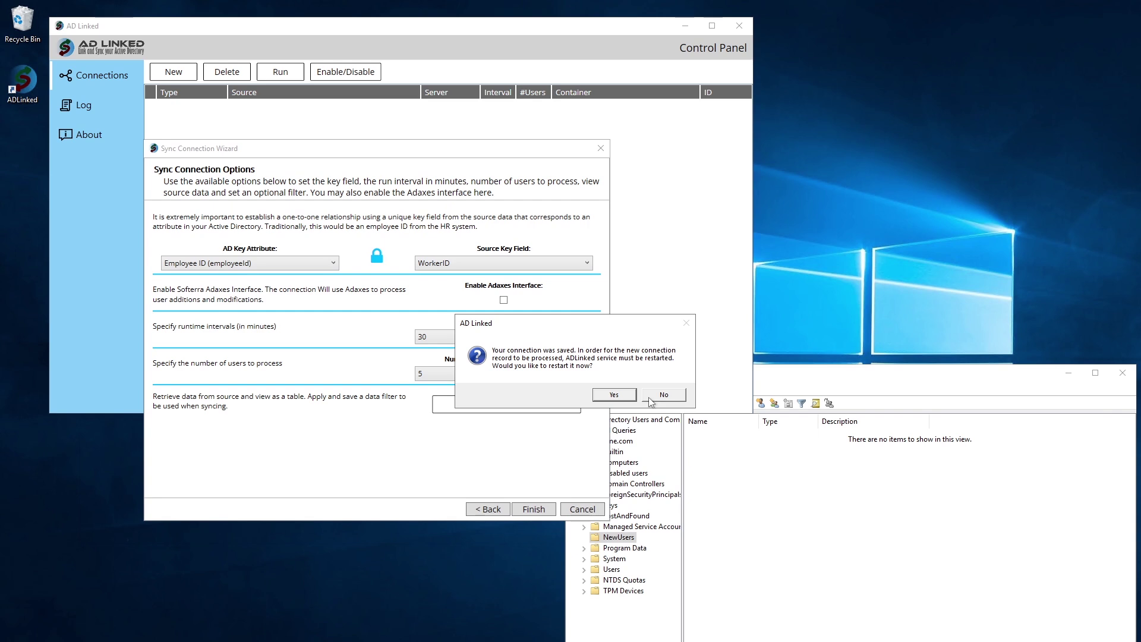
pyautogui.click(663, 394)
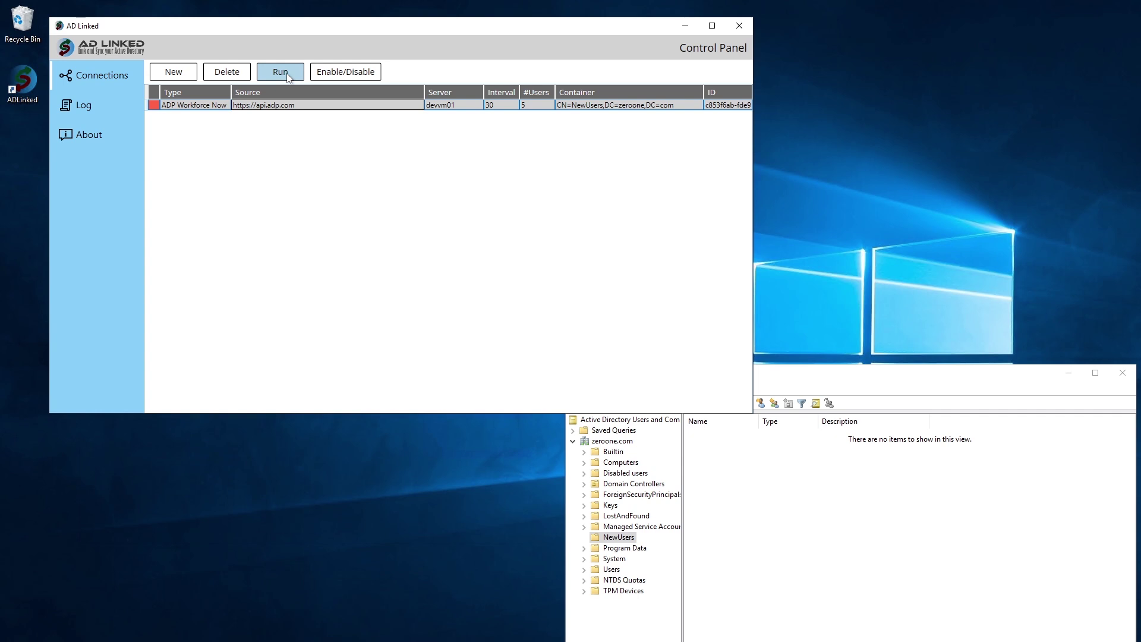
# Run the ADP Workforce Now connection and acknowledge the success message
pyautogui.click(287, 76)
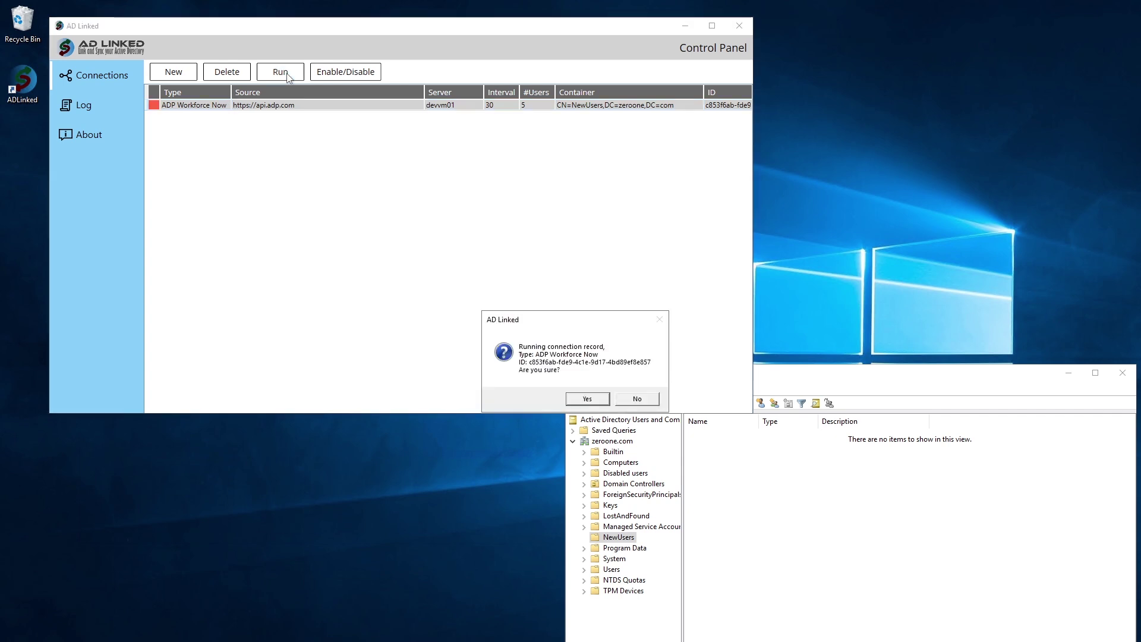
pyautogui.click(579, 401)
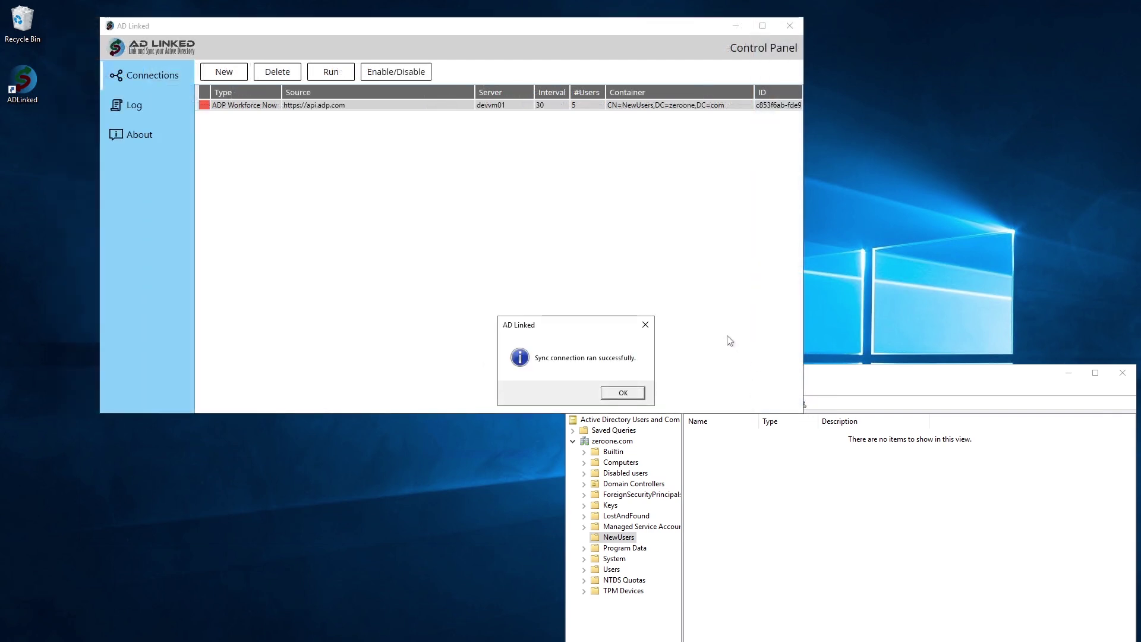
pyautogui.click(627, 395)
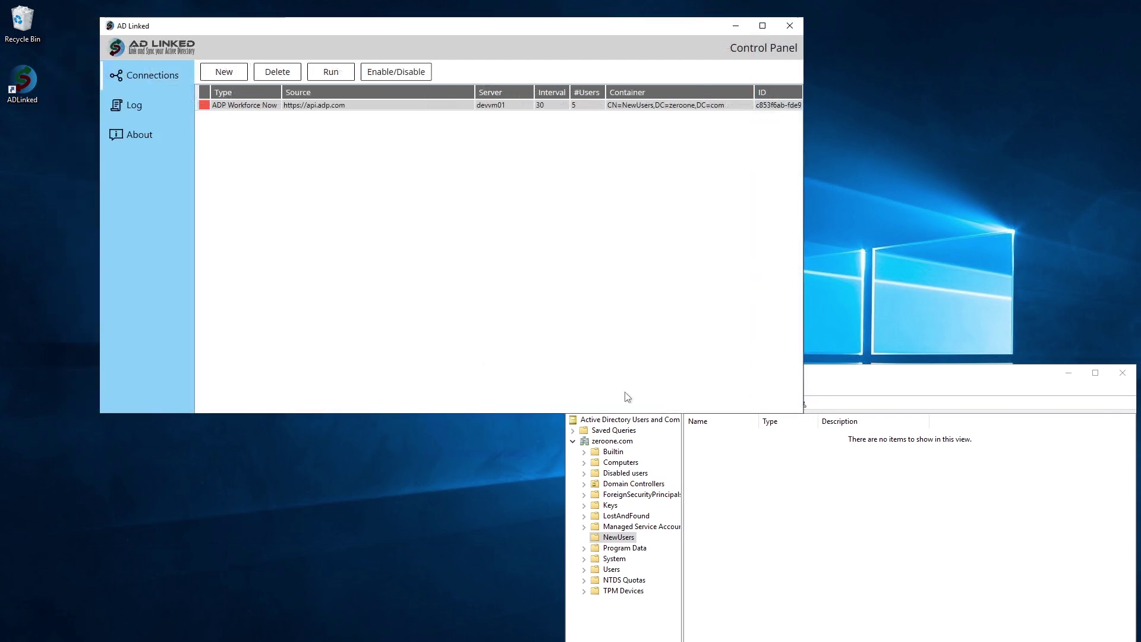
# Refresh NewUsers to see the five new users, then review AD Linked's sync log
pyautogui.click(855, 378)
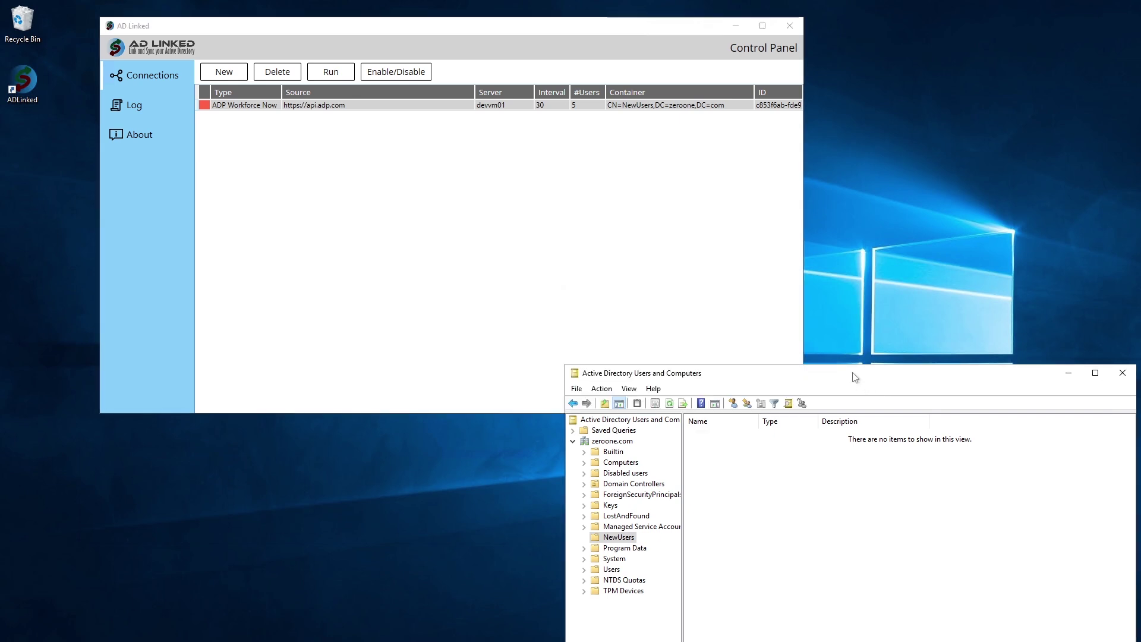
pyautogui.press('F5')
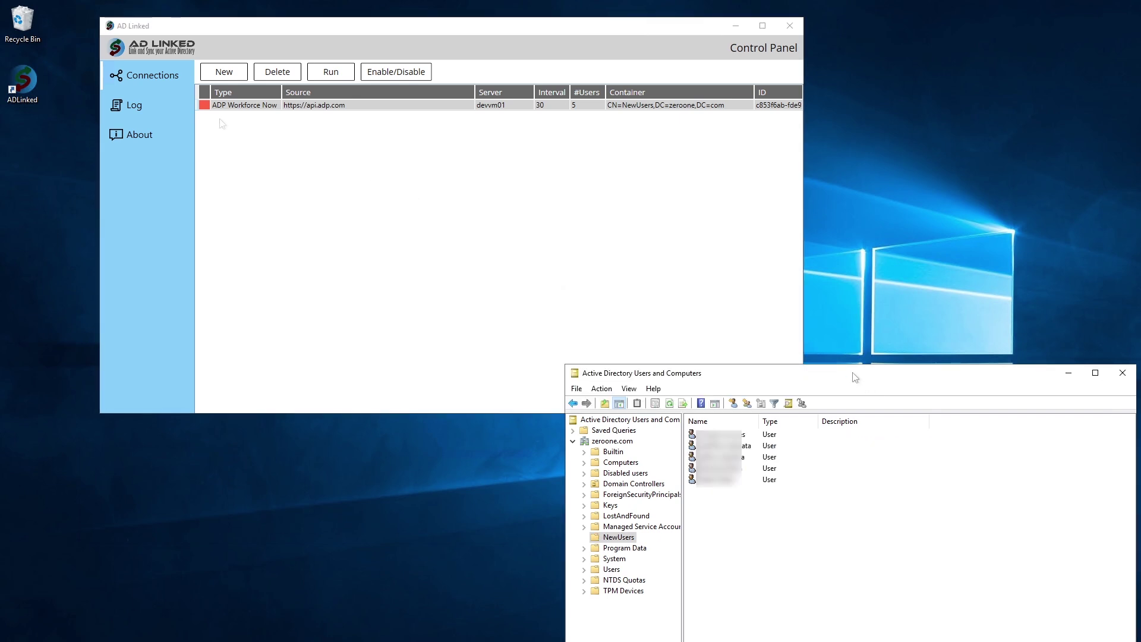
pyautogui.click(153, 109)
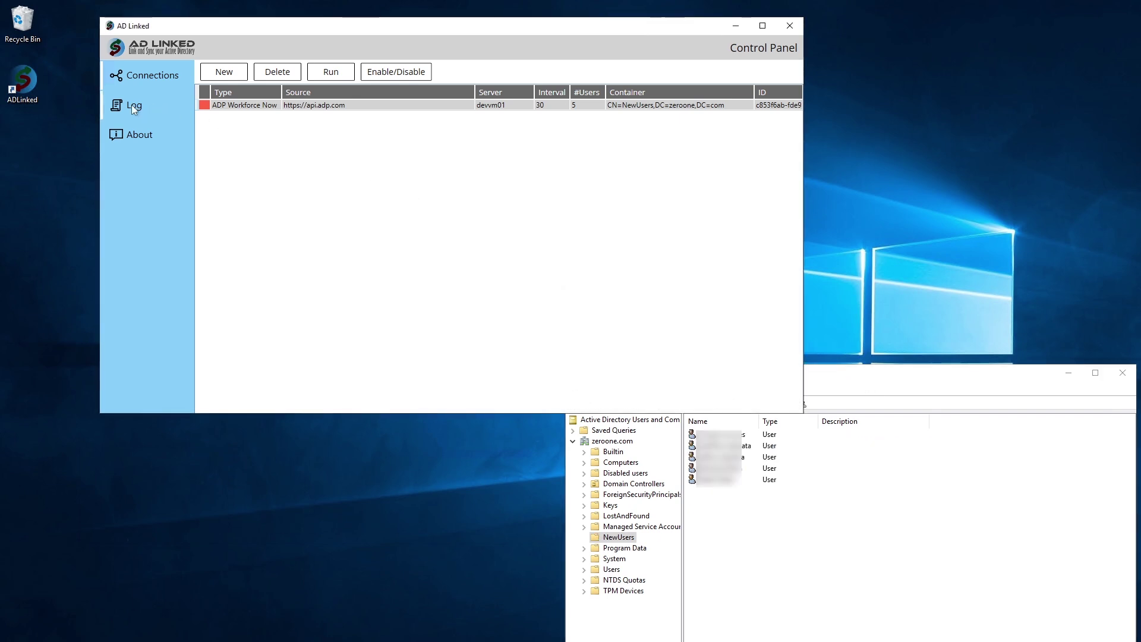
pyautogui.click(131, 104)
pyautogui.click(148, 82)
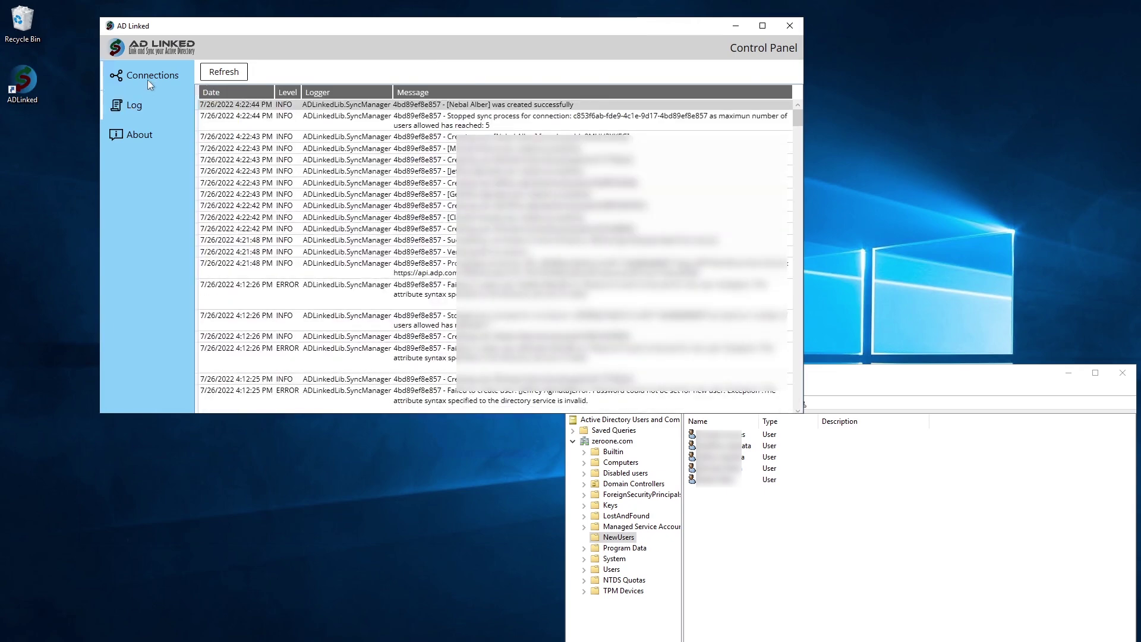